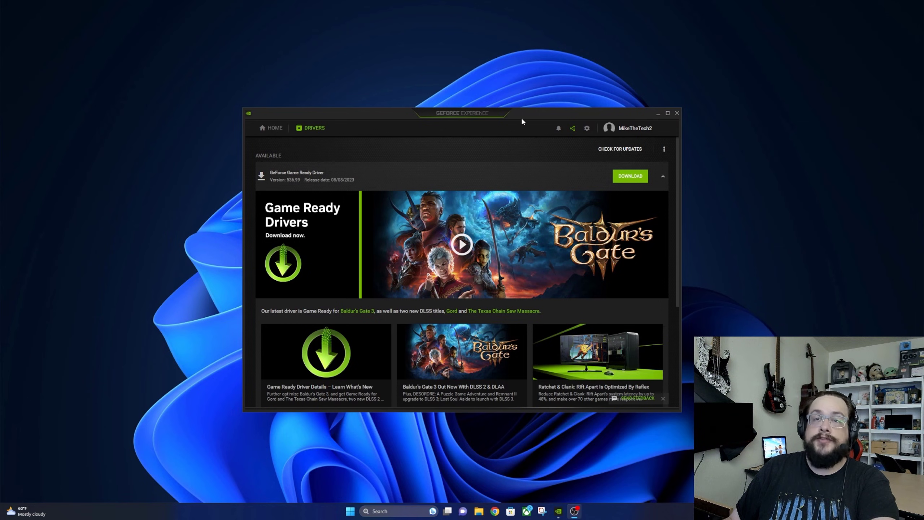
Download Game Ready driver 536.99 in GeForce Experience, then bring up the nvidia.com GeForce Drivers page.
{"action": "left_click", "coordinate": [272, 128]}
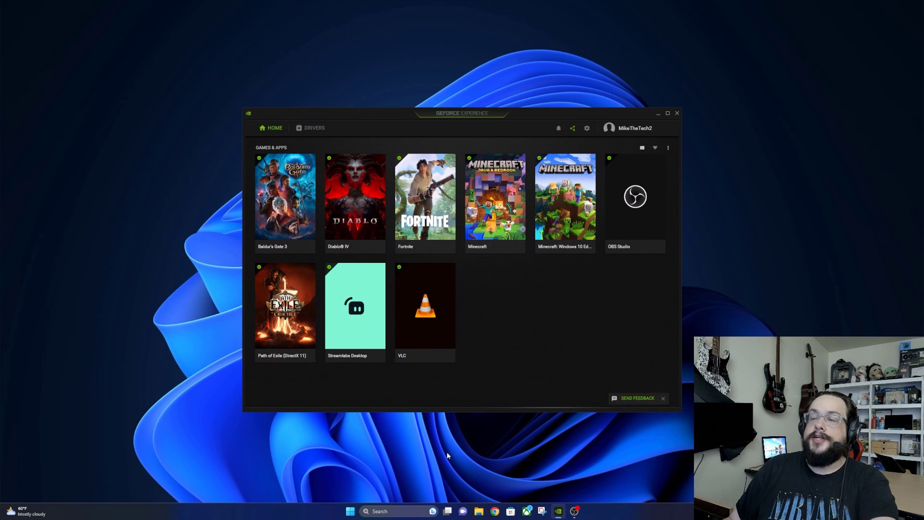
{"action": "left_click", "coordinate": [302, 130]}
{"action": "left_click", "coordinate": [631, 176]}
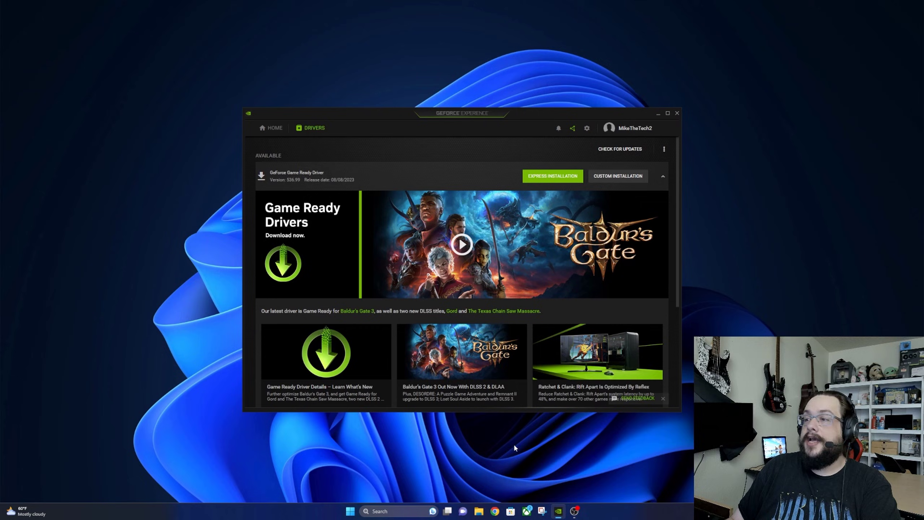
{"action": "left_click", "coordinate": [495, 511]}
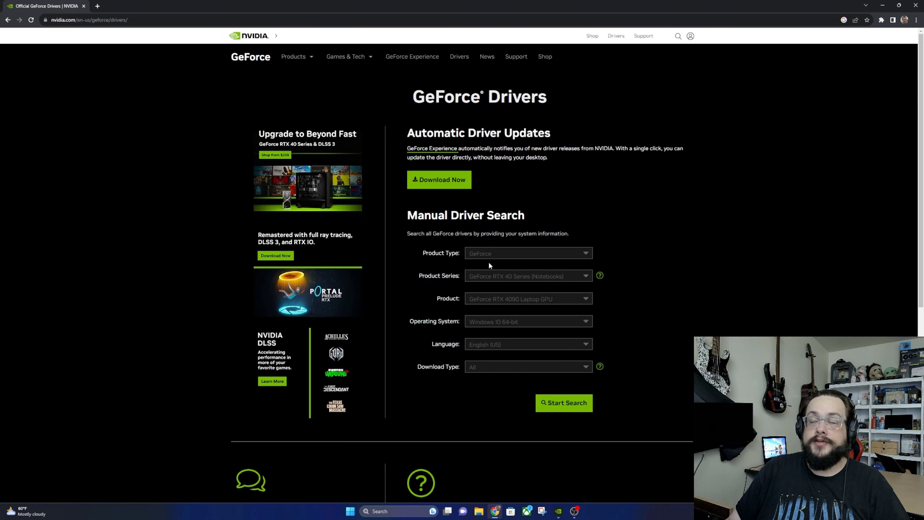
Search for GeForce RTX 40 Series RTX 4070 Ti drivers on Windows 11, download type All.
{"action": "left_click", "coordinate": [508, 257]}
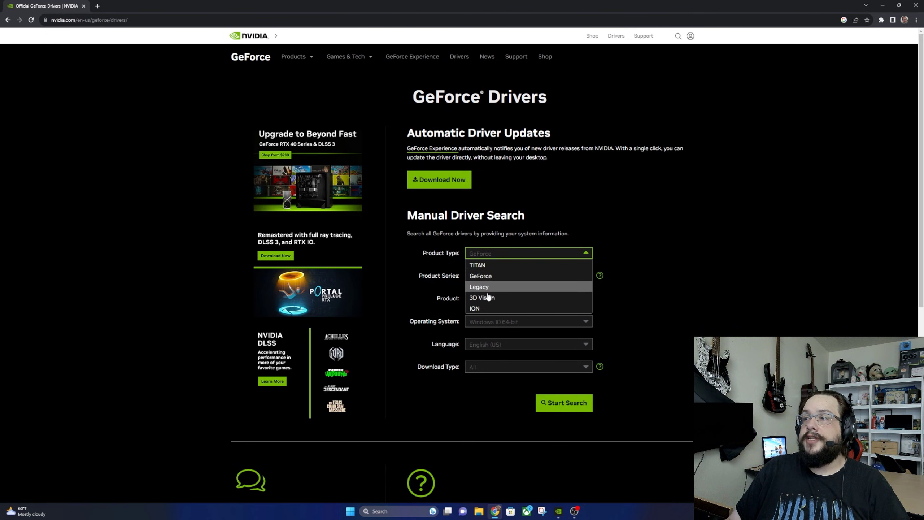
{"action": "left_click", "coordinate": [484, 277]}
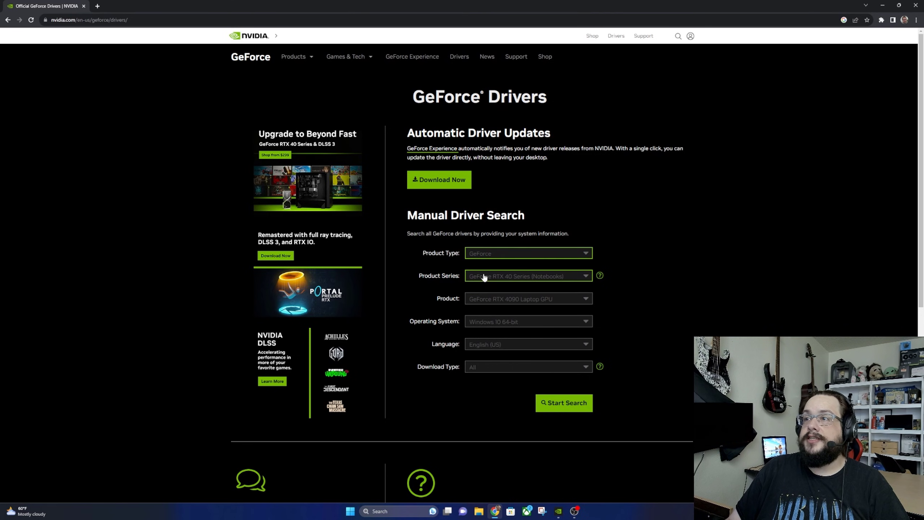
{"action": "left_click", "coordinate": [526, 278]}
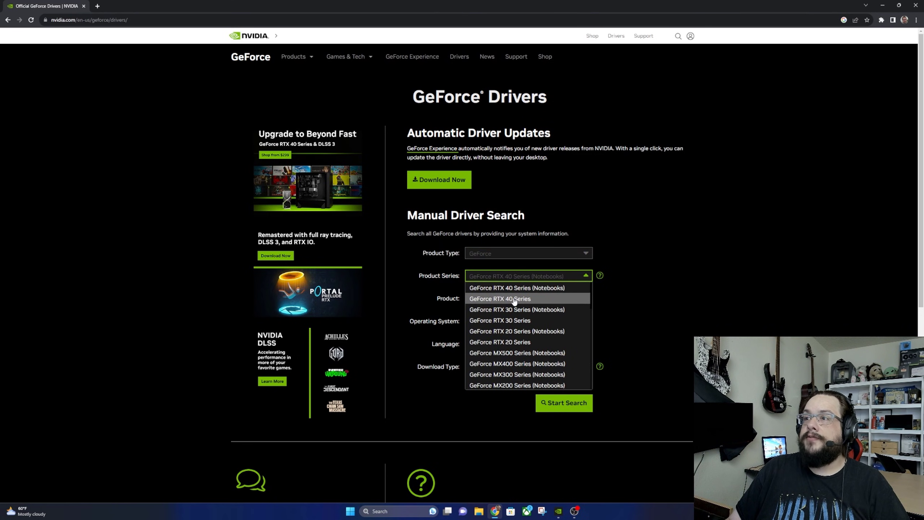
{"action": "left_click", "coordinate": [542, 300]}
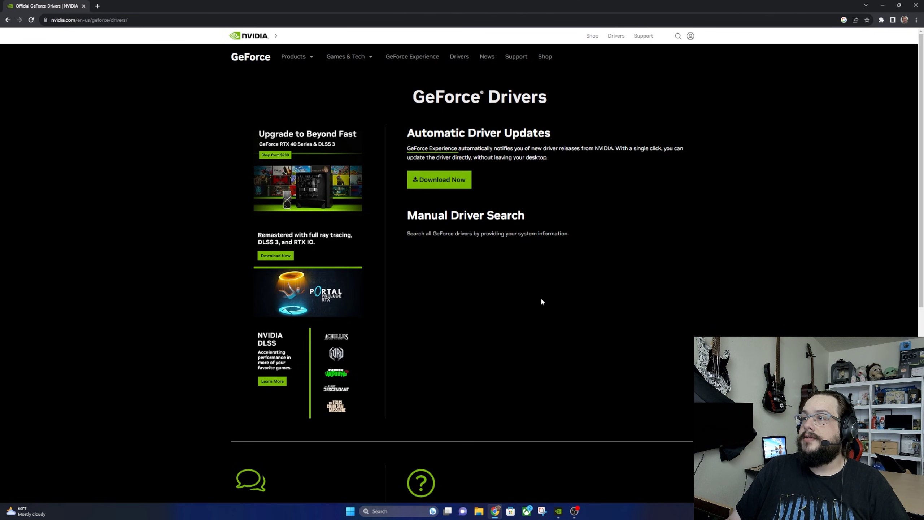
{"action": "left_click", "coordinate": [542, 301]}
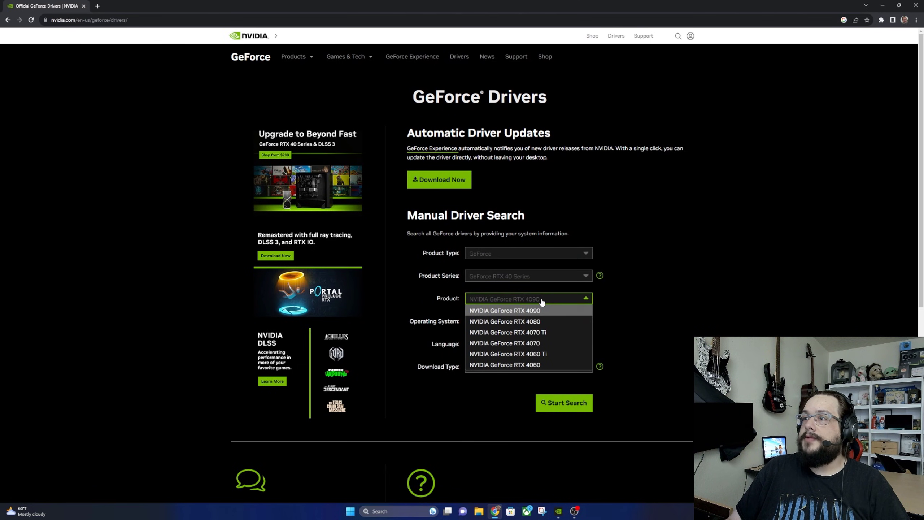
{"action": "left_click", "coordinate": [539, 332]}
{"action": "left_click", "coordinate": [535, 322]}
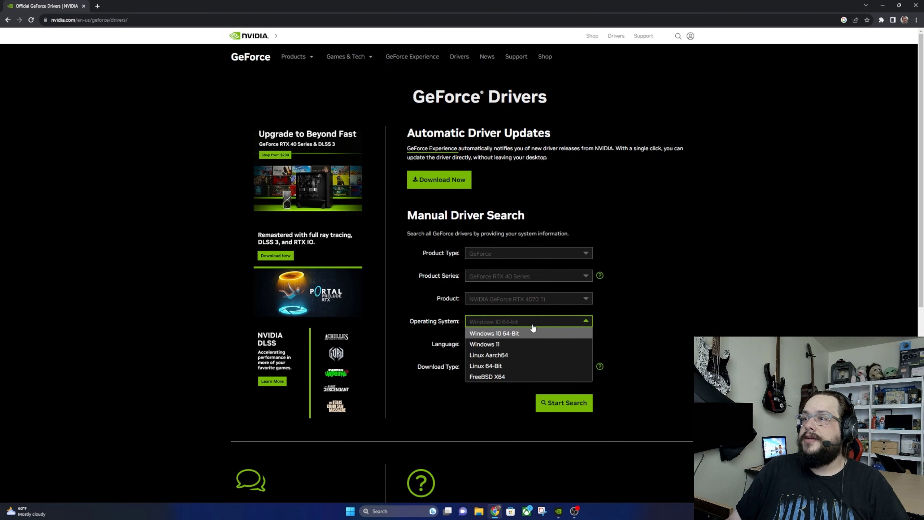
{"action": "left_click", "coordinate": [513, 343]}
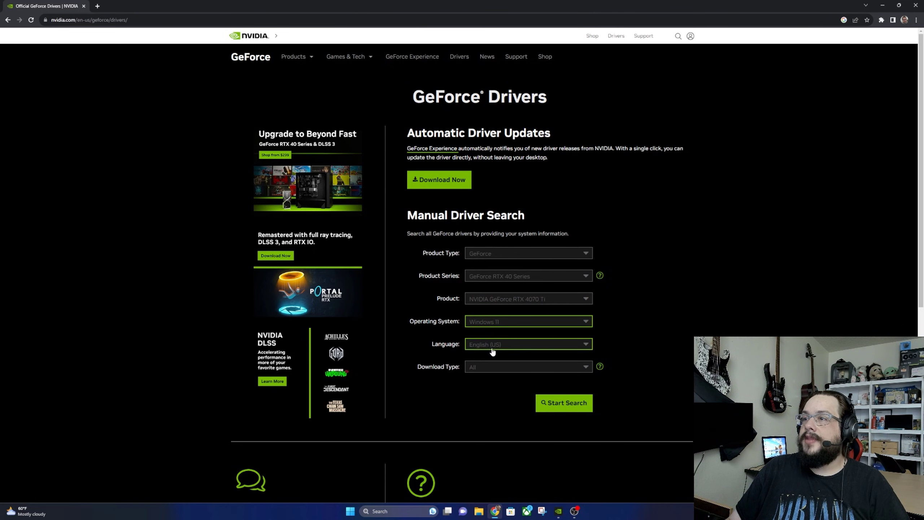
{"action": "left_click", "coordinate": [480, 368]}
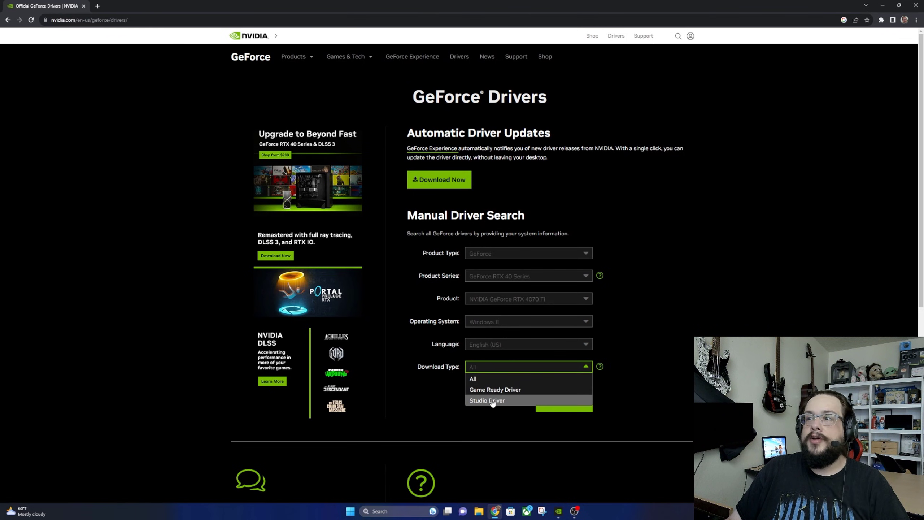
{"action": "left_click", "coordinate": [489, 380]}
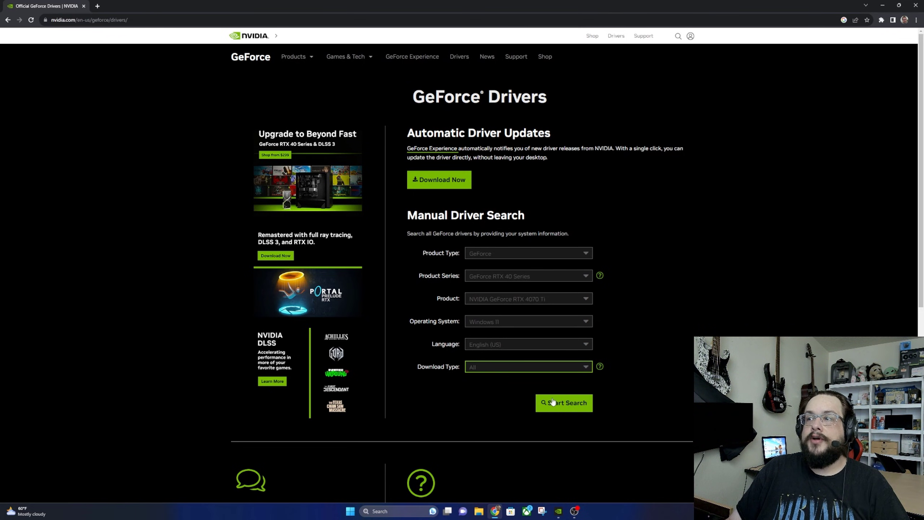
{"action": "left_click", "coordinate": [553, 403]}
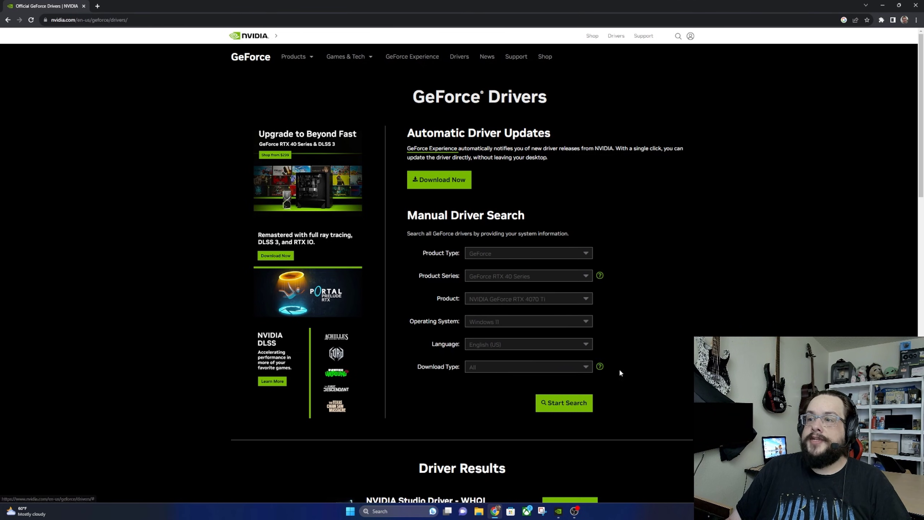
{"action": "scroll", "coordinate": [656, 351], "scroll_direction": "down", "scroll_amount": 7}
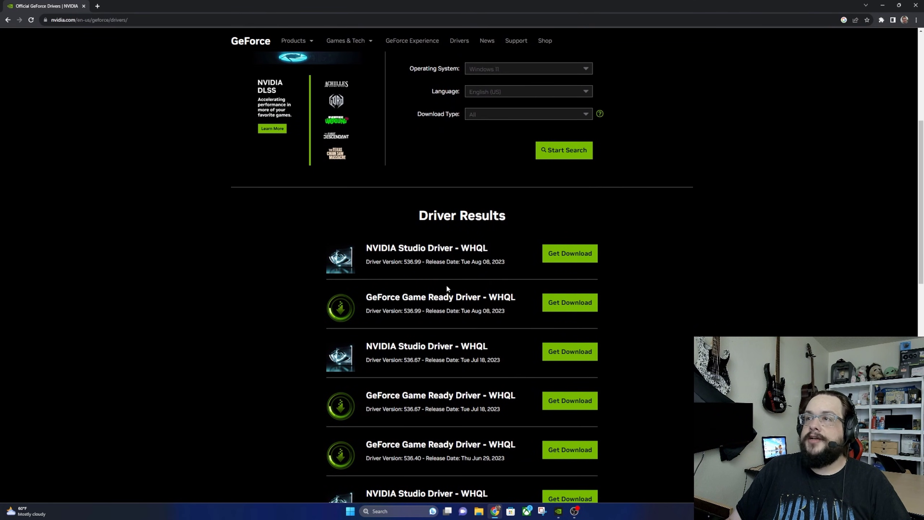
{"action": "scroll", "coordinate": [448, 289], "scroll_direction": "down", "scroll_amount": 3}
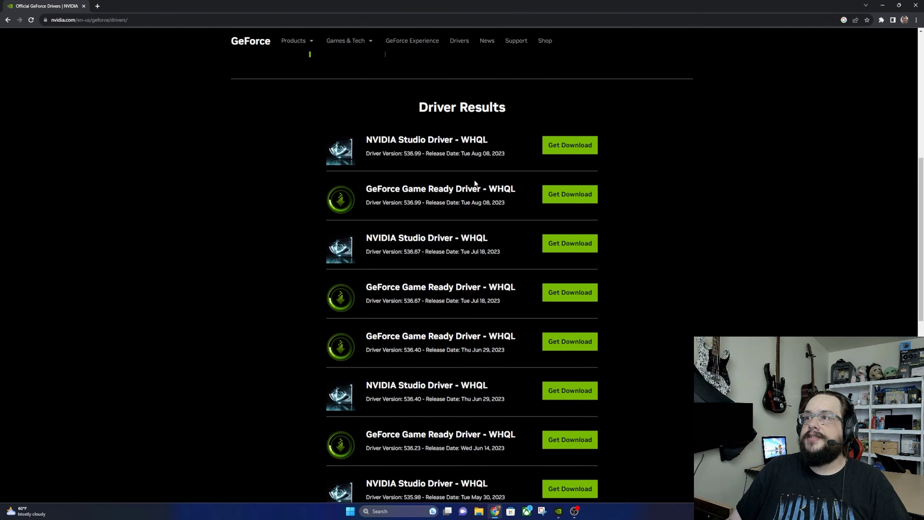
{"action": "left_click_drag", "start_coordinate": [365, 186], "coordinate": [475, 203]}
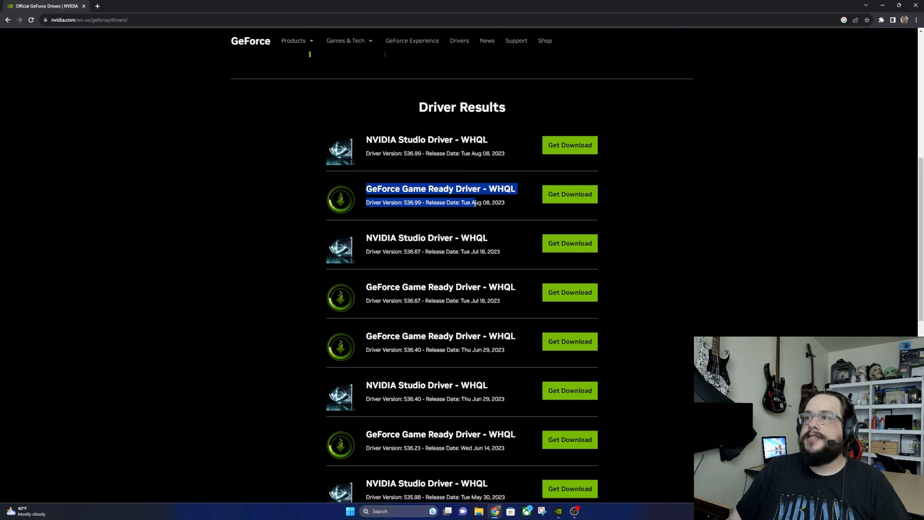
{"action": "left_click_drag", "start_coordinate": [472, 154], "coordinate": [365, 138]}
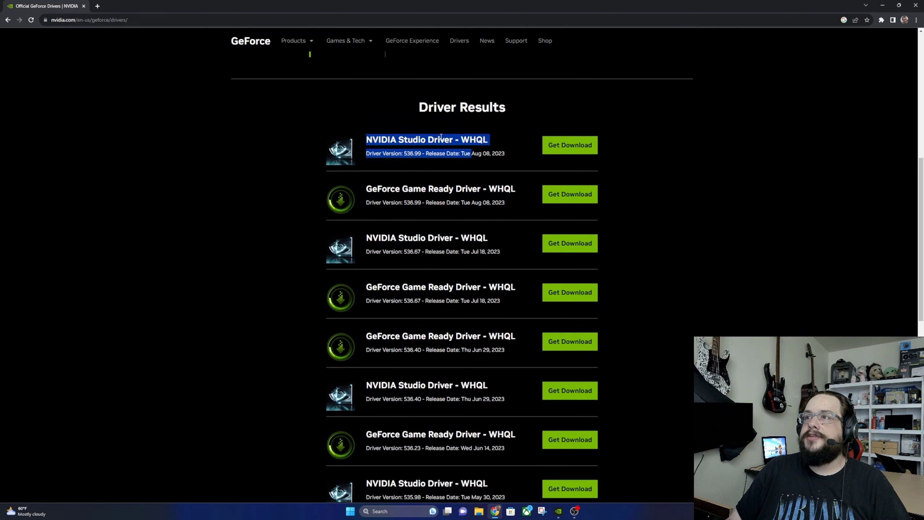
{"action": "left_click", "coordinate": [424, 200]}
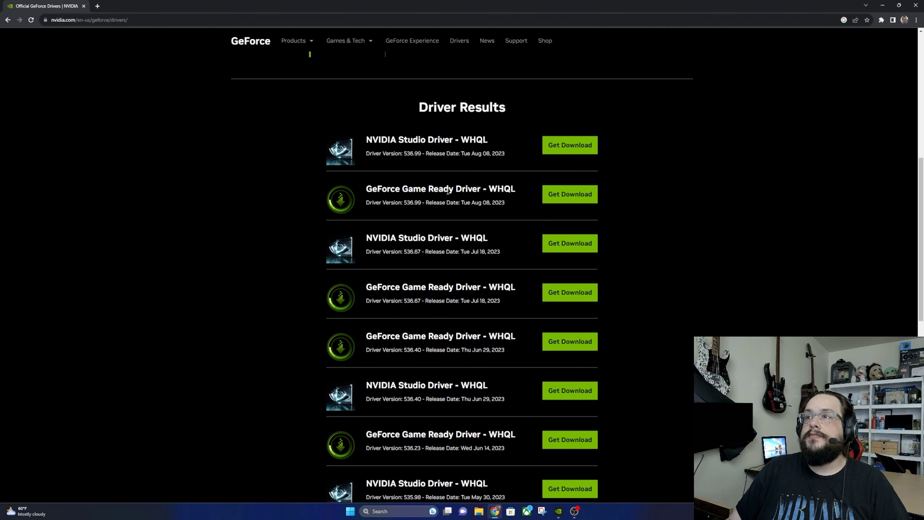
Download Game Ready Driver 536.99 and launch its installer from Chrome's downloads panel.
{"action": "left_click", "coordinate": [566, 194]}
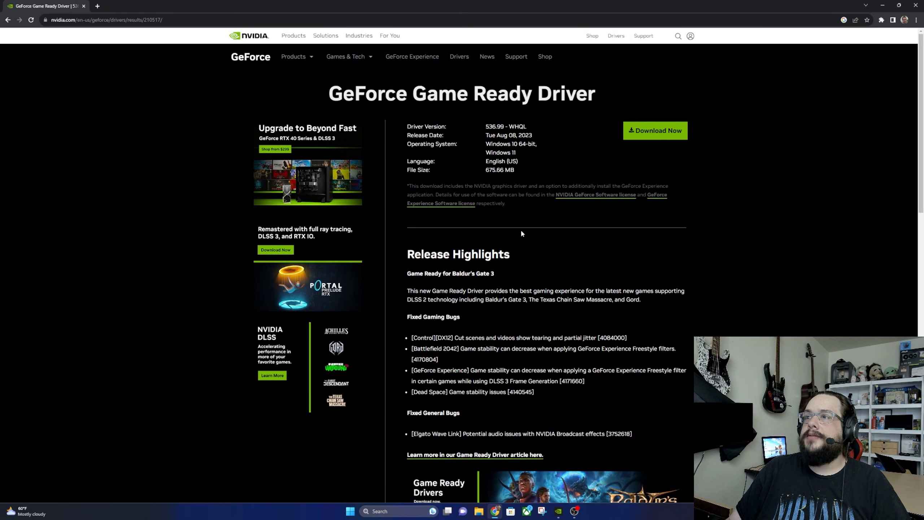
{"action": "scroll", "coordinate": [521, 232], "scroll_direction": "down", "scroll_amount": 3}
{"action": "scroll", "coordinate": [493, 269], "scroll_direction": "up", "scroll_amount": 3}
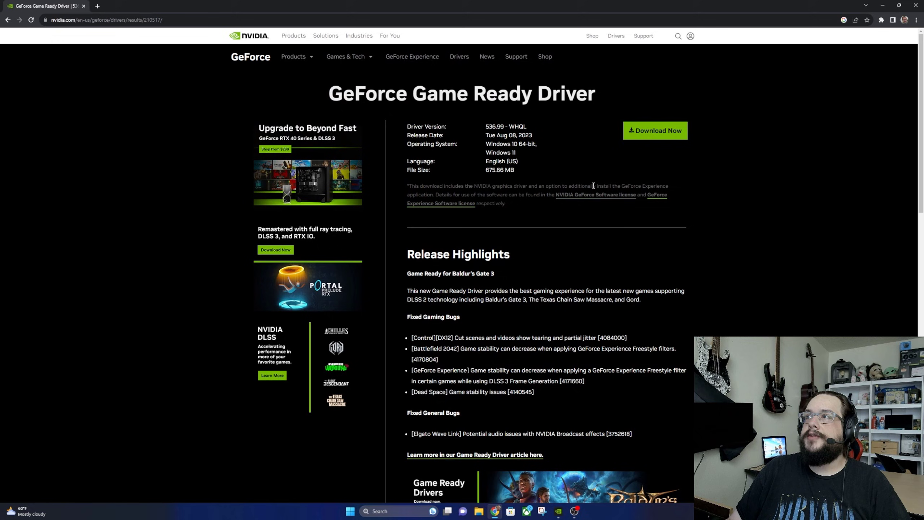
{"action": "left_click", "coordinate": [640, 139]}
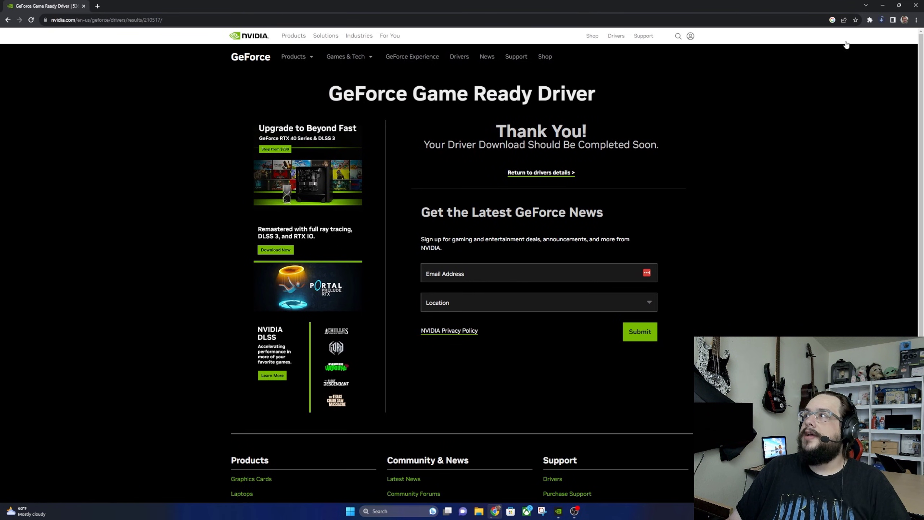
{"action": "left_click", "coordinate": [881, 20]}
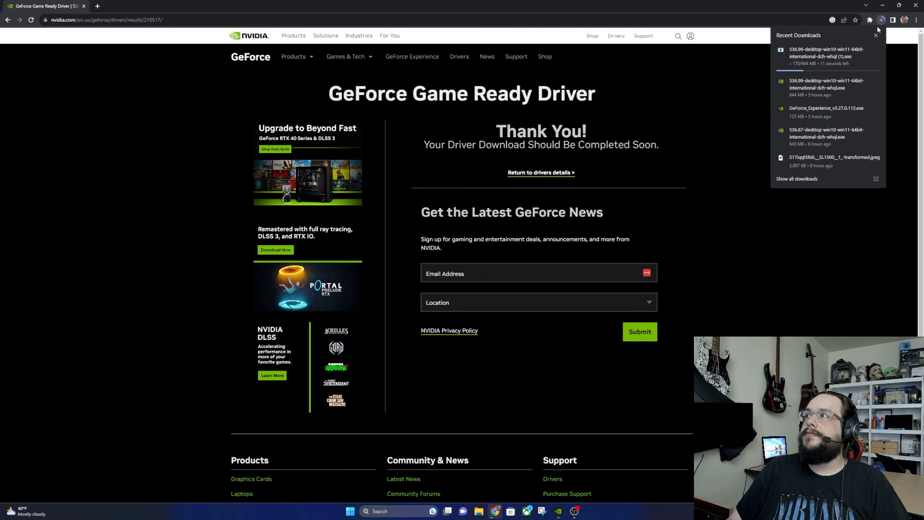
{"action": "left_click", "coordinate": [811, 65]}
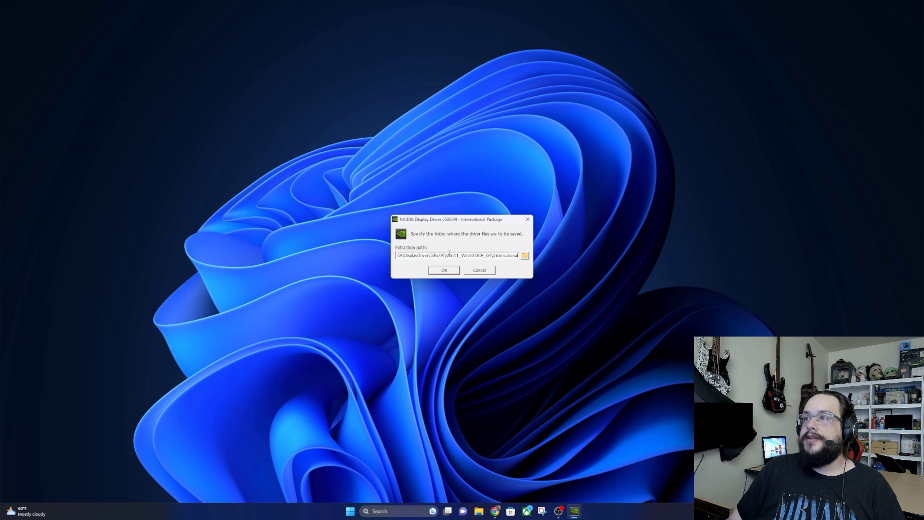
Accept the default extraction folder and let the installer's system check finish.
{"action": "left_click", "coordinate": [442, 270]}
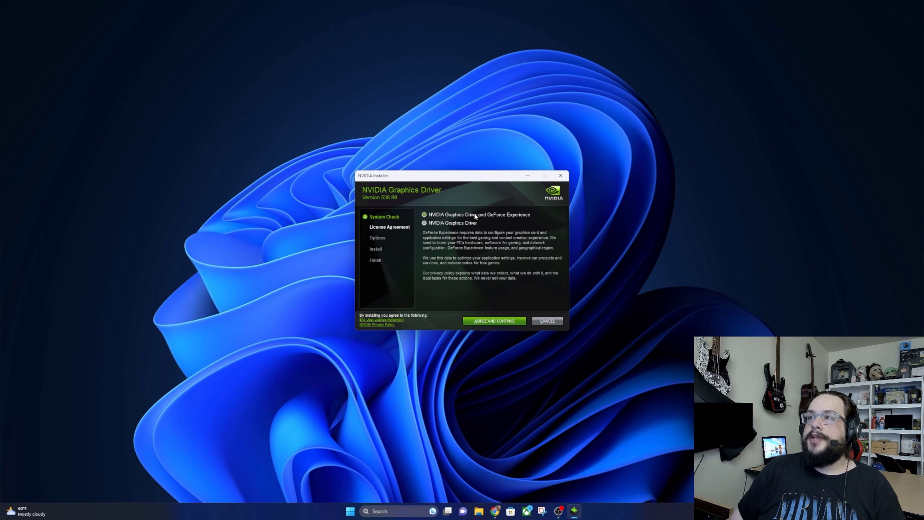
Select Graphics Driver and GeForce Experience and accept the license, returning once from Custom.
{"action": "left_click", "coordinate": [435, 225]}
{"action": "left_click", "coordinate": [456, 216]}
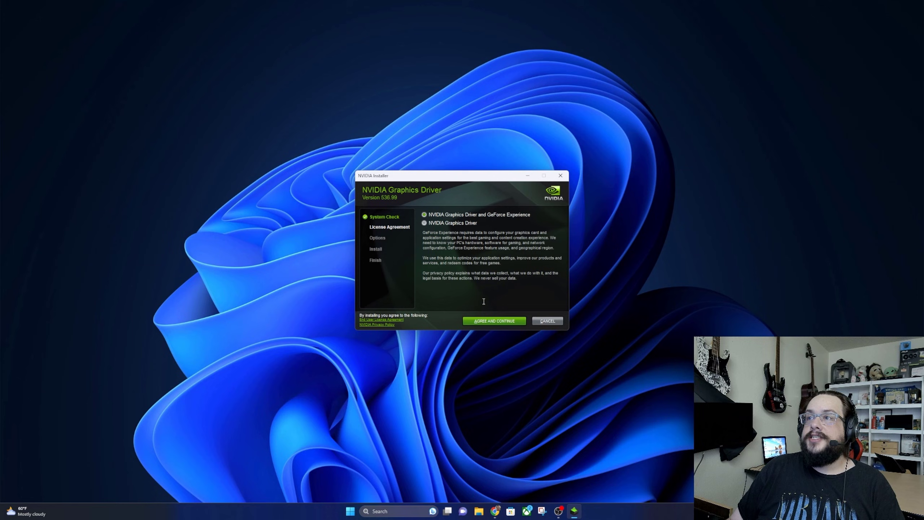
{"action": "left_click", "coordinate": [491, 321]}
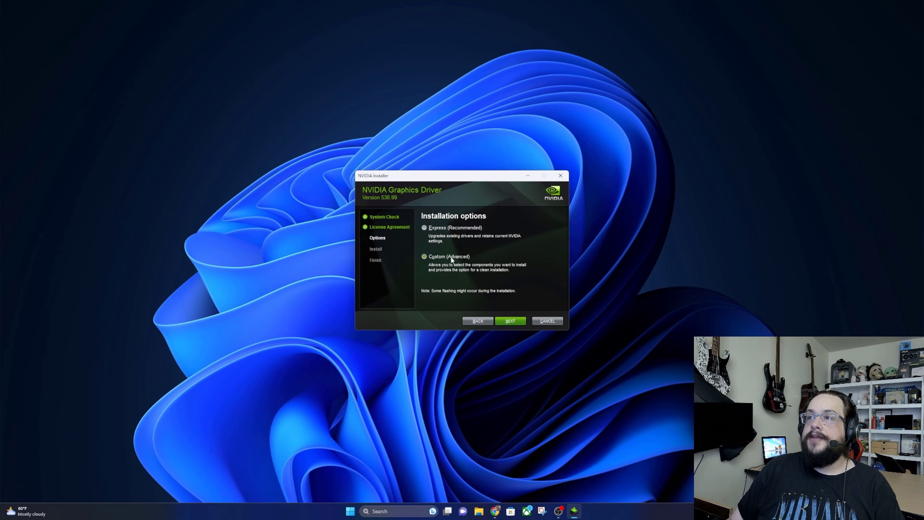
{"action": "left_click", "coordinate": [510, 320]}
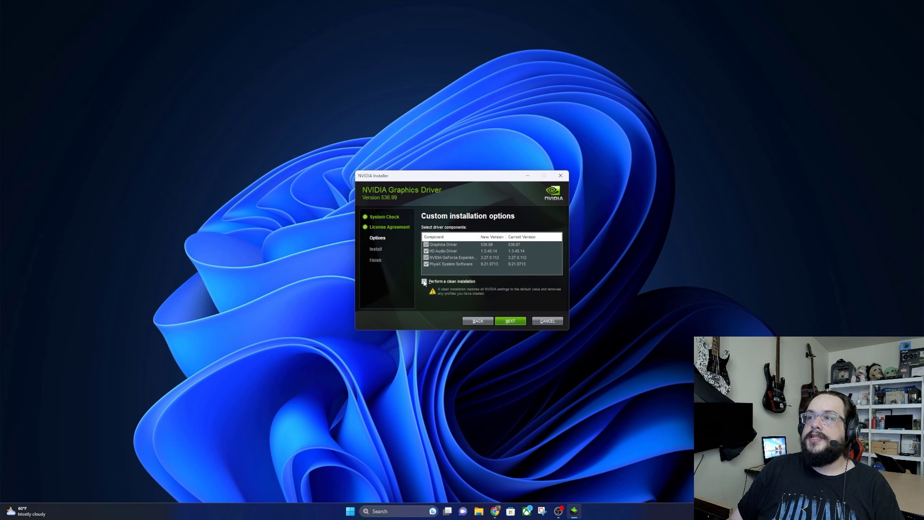
{"action": "left_click", "coordinate": [476, 321]}
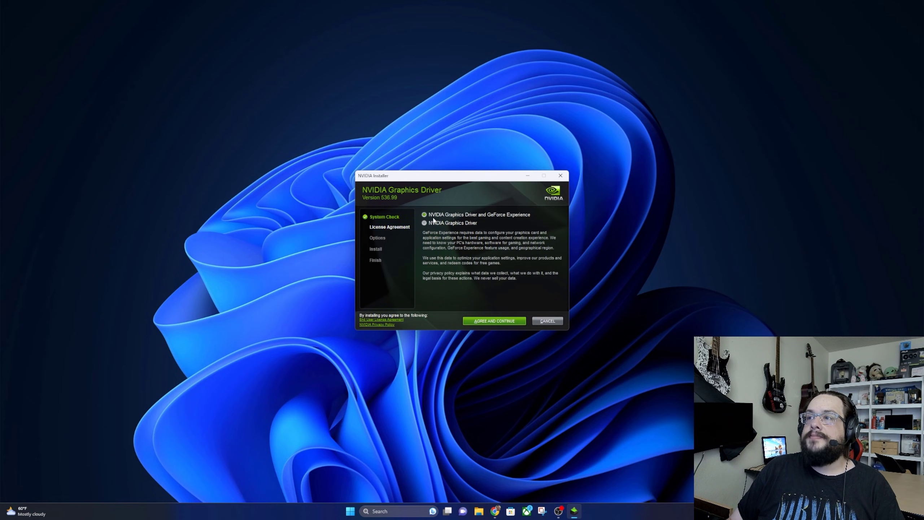
{"action": "left_click", "coordinate": [498, 322]}
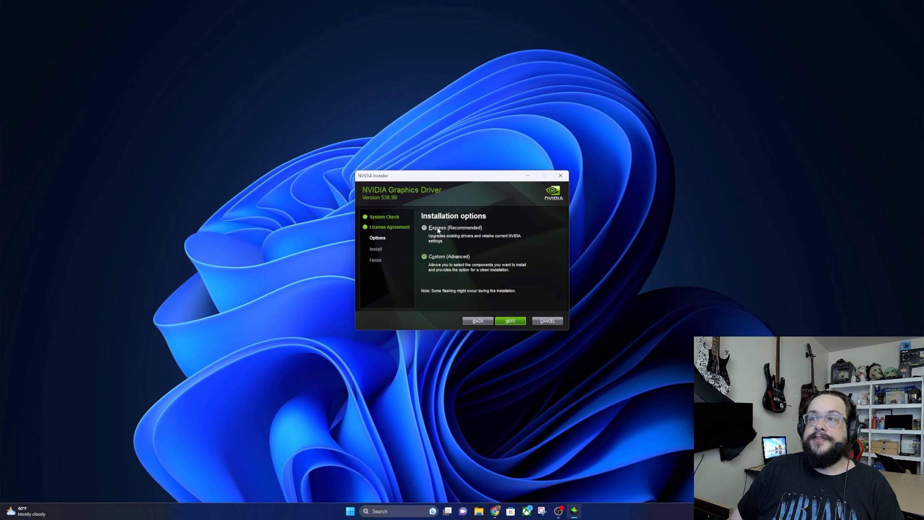
Run the Express installation of driver 536.99 through to the Finish page.
{"action": "left_click", "coordinate": [516, 322]}
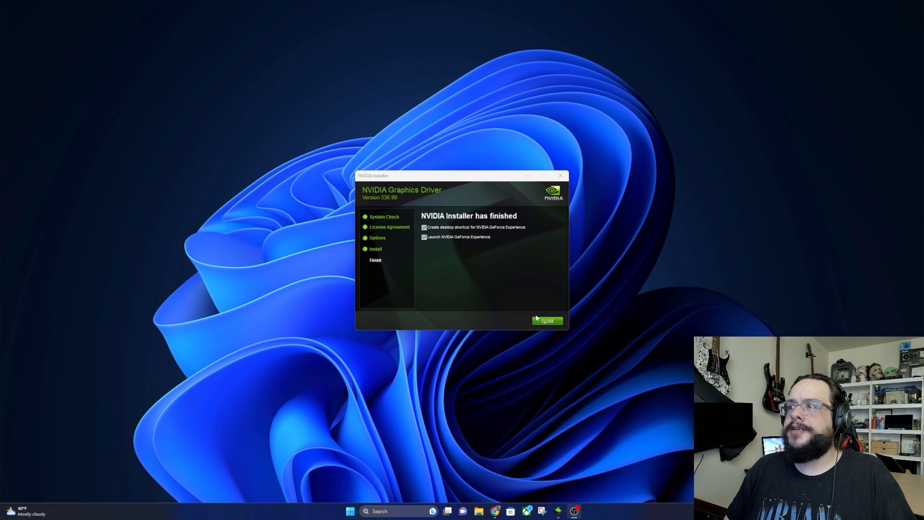
Close the installer and confirm in GeForce Experience that driver 536.99 is current.
{"action": "left_click", "coordinate": [537, 319]}
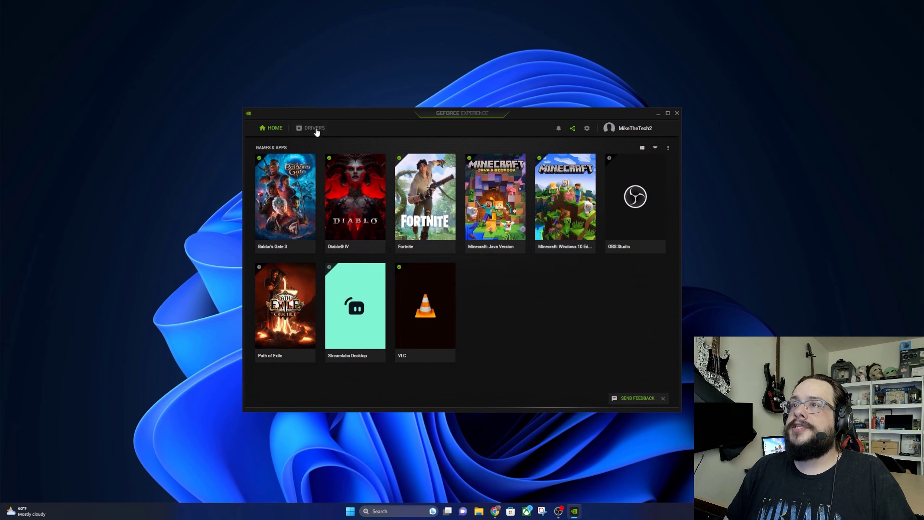
{"action": "left_click", "coordinate": [316, 129]}
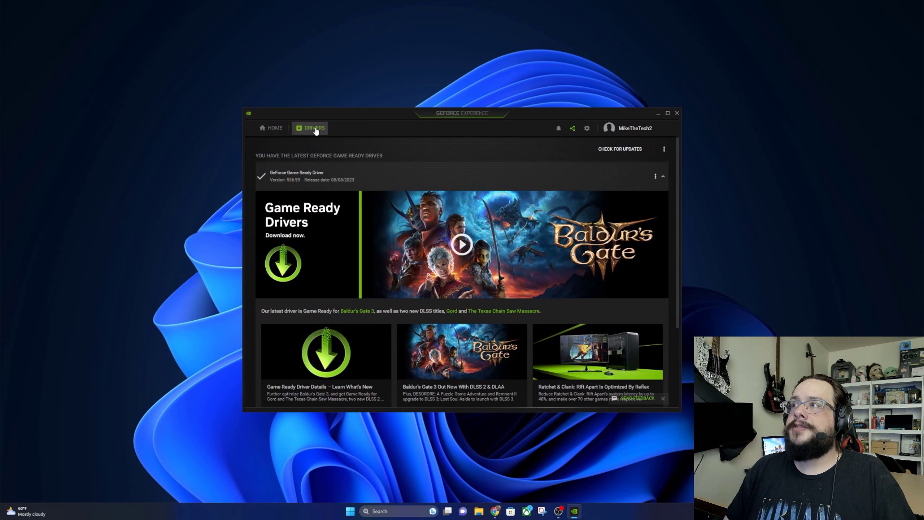